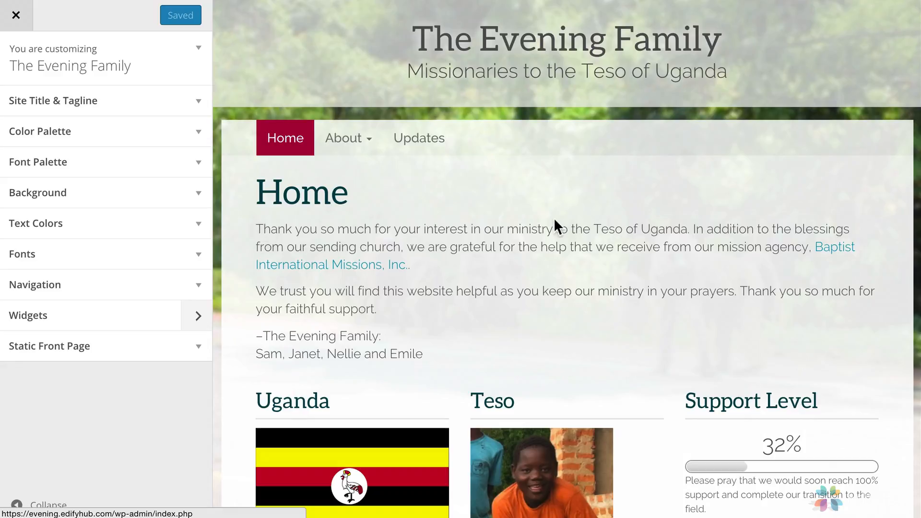
# Remove the current background image, bg.jpg, from the site's background settings.
pyautogui.click(74, 195)
pyautogui.scroll(-2, 82, 271)
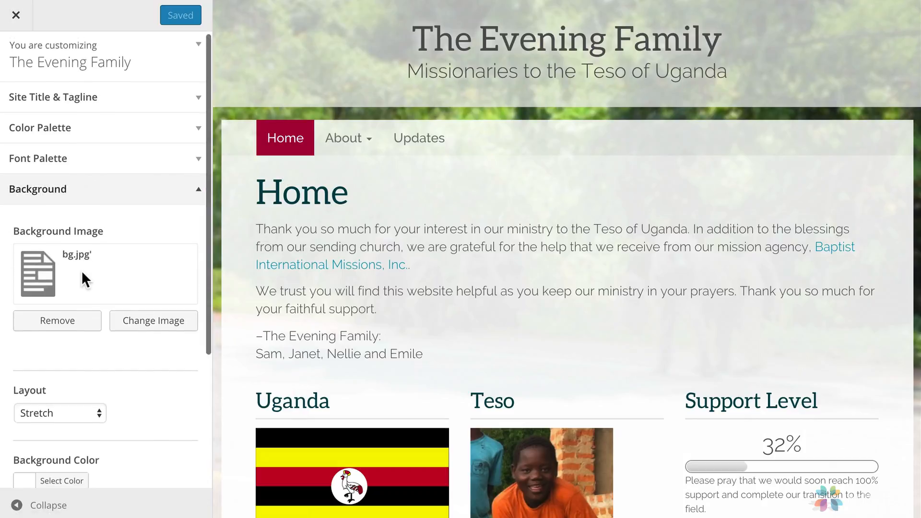
pyautogui.click(84, 261)
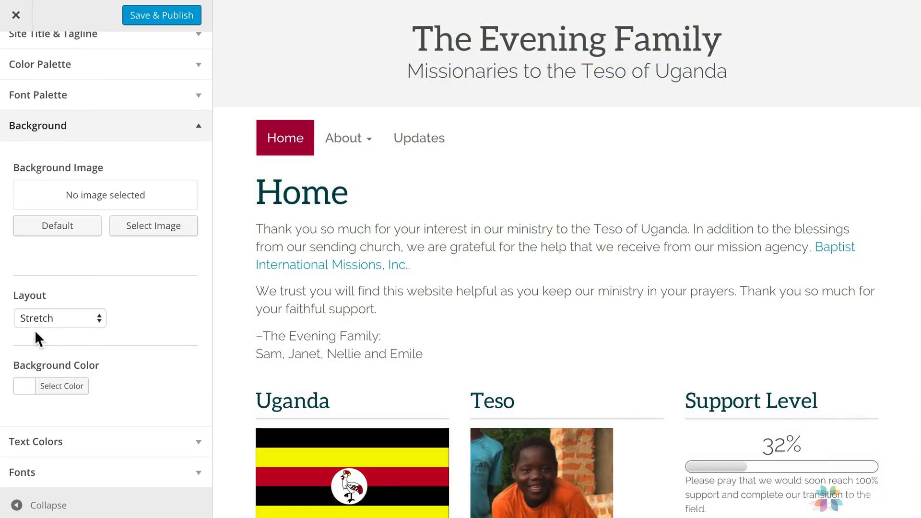
# Set the site's background color to the green palette swatch.
pyautogui.click(27, 388)
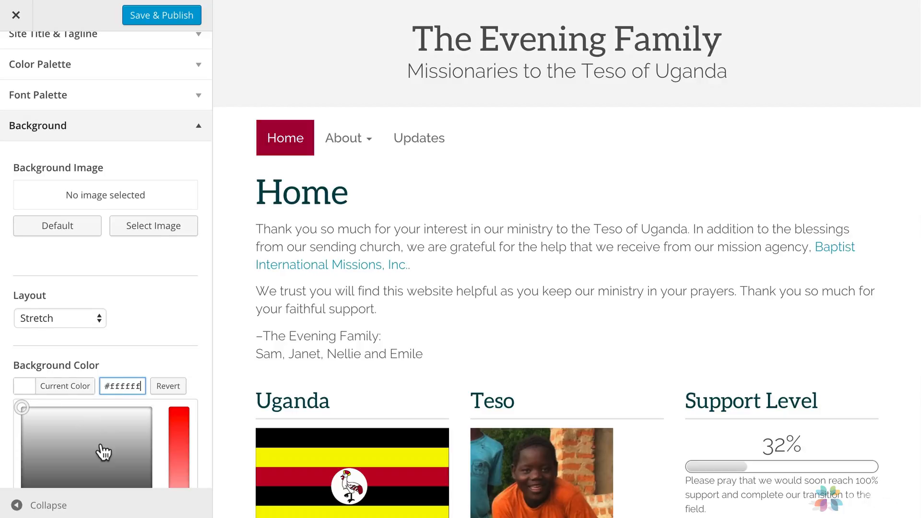
pyautogui.scroll(-3, 101, 451)
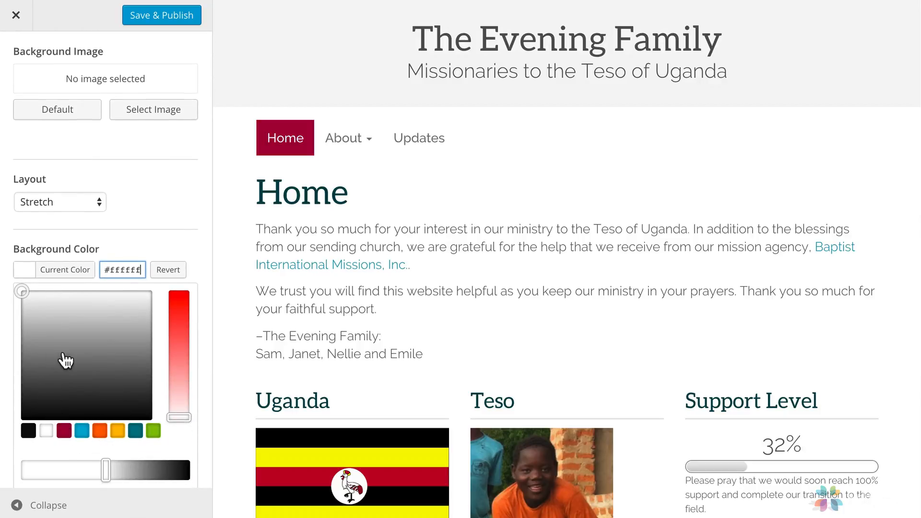
pyautogui.click(154, 430)
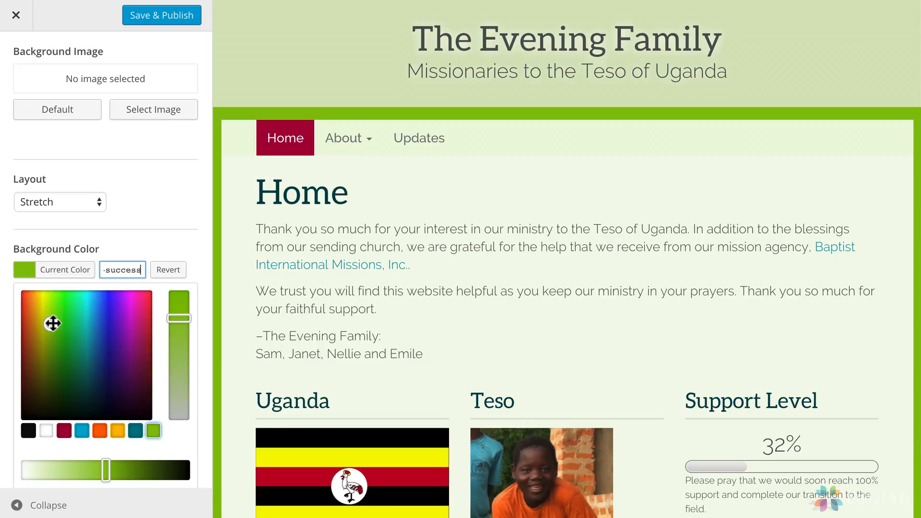
# Adjust the background color's hue, saturation and brightness to the muted green #a6ce9a and preview the page at full width.
pyautogui.moveTo(52, 323); pyautogui.dragTo(57, 297)
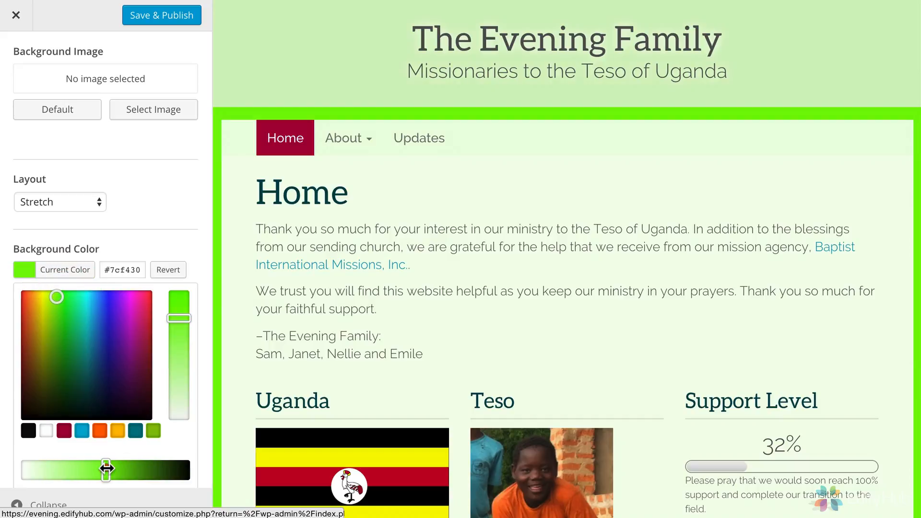
pyautogui.moveTo(111, 469); pyautogui.dragTo(128, 468)
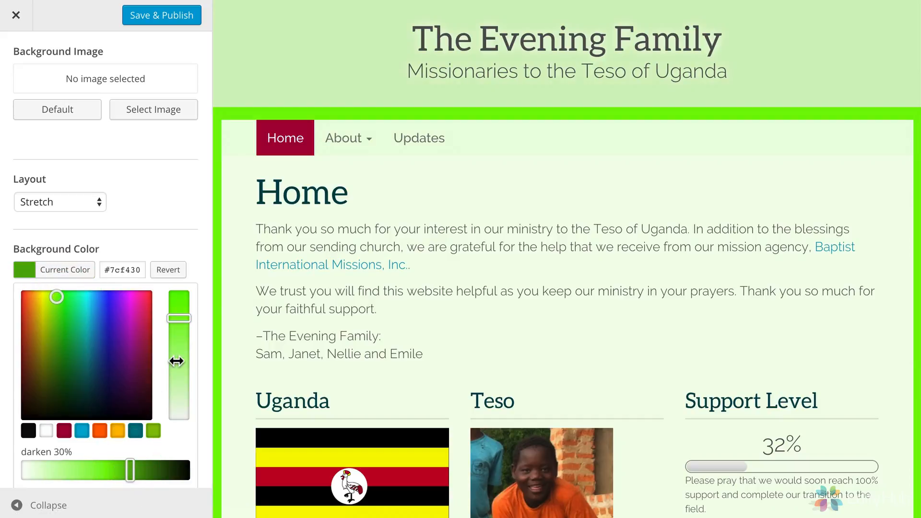
pyautogui.moveTo(184, 321); pyautogui.dragTo(181, 388)
pyautogui.moveTo(104, 475); pyautogui.dragTo(100, 472)
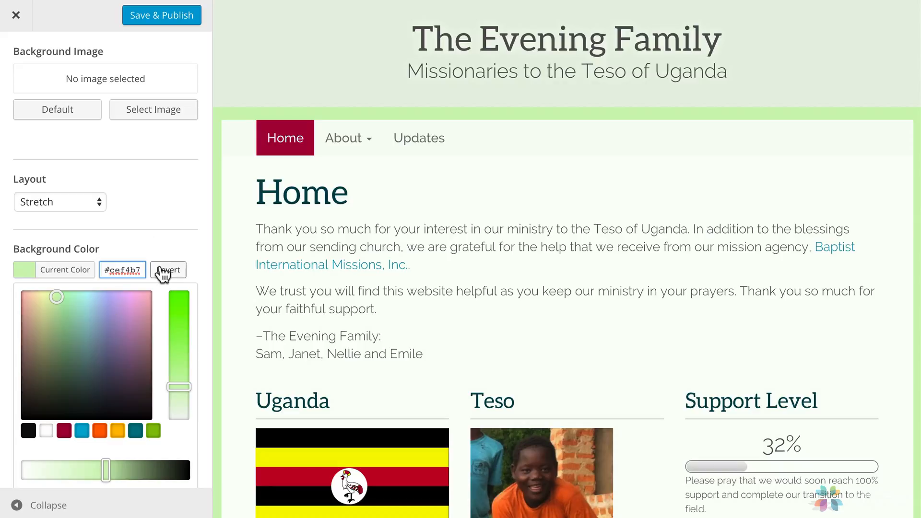
pyautogui.click(60, 318)
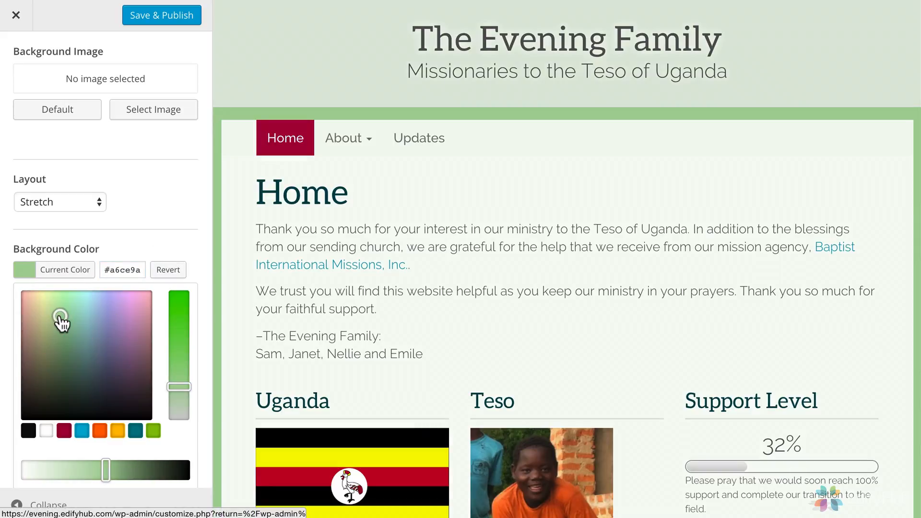
pyautogui.click(18, 507)
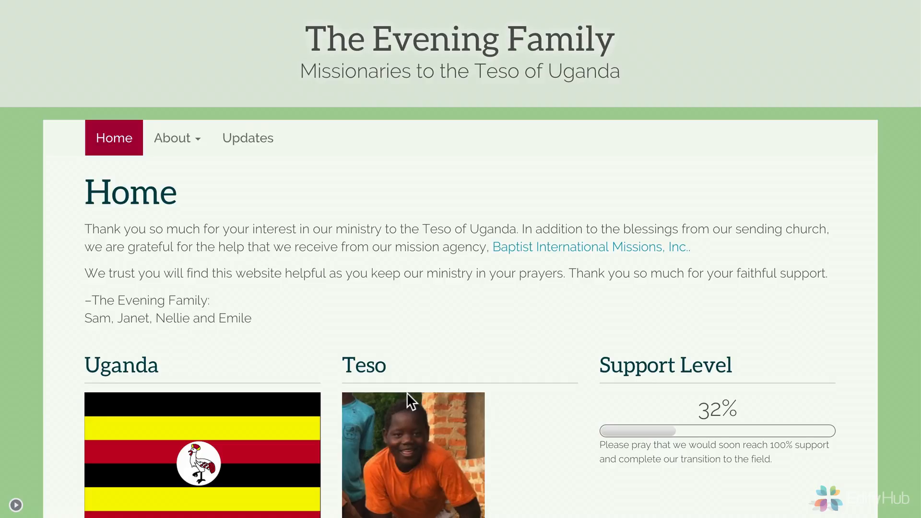
pyautogui.click(16, 505)
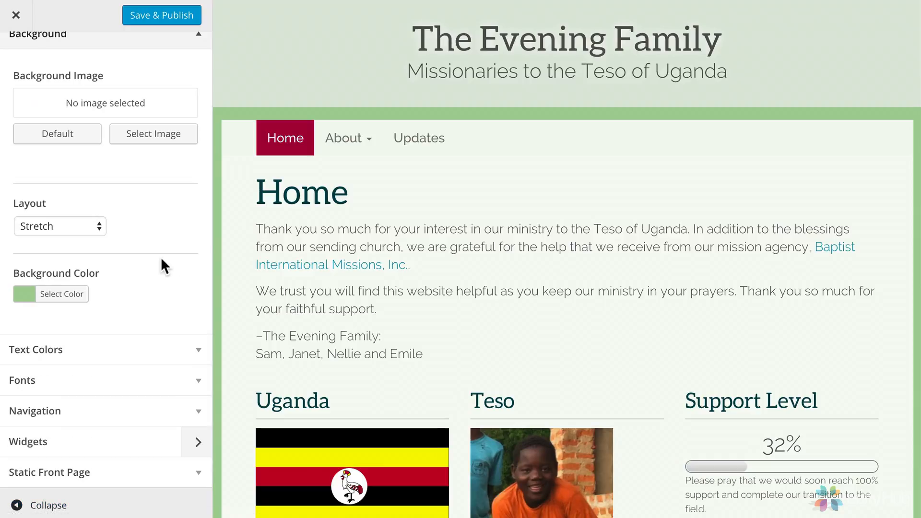
# Upload tileable_wood_texture.png from the Desktop as the background image and review it down the full-width page.
pyautogui.click(160, 139)
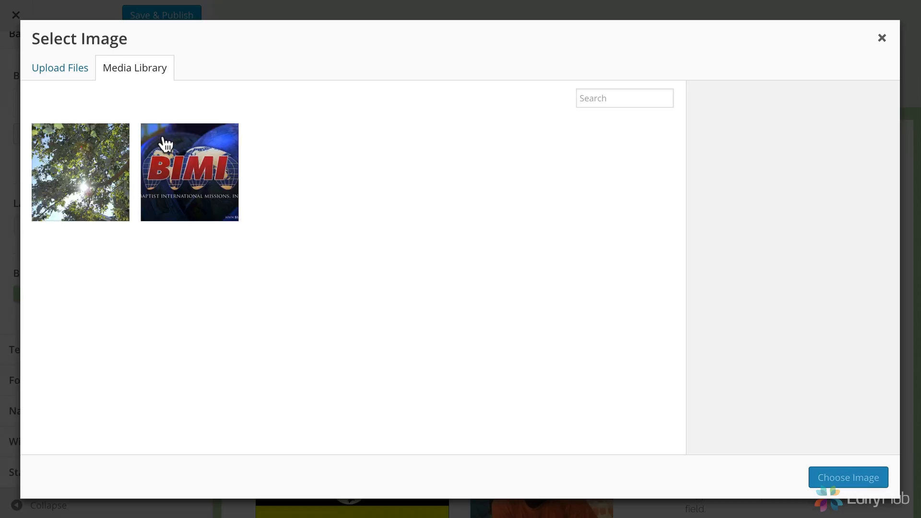
pyautogui.click(71, 76)
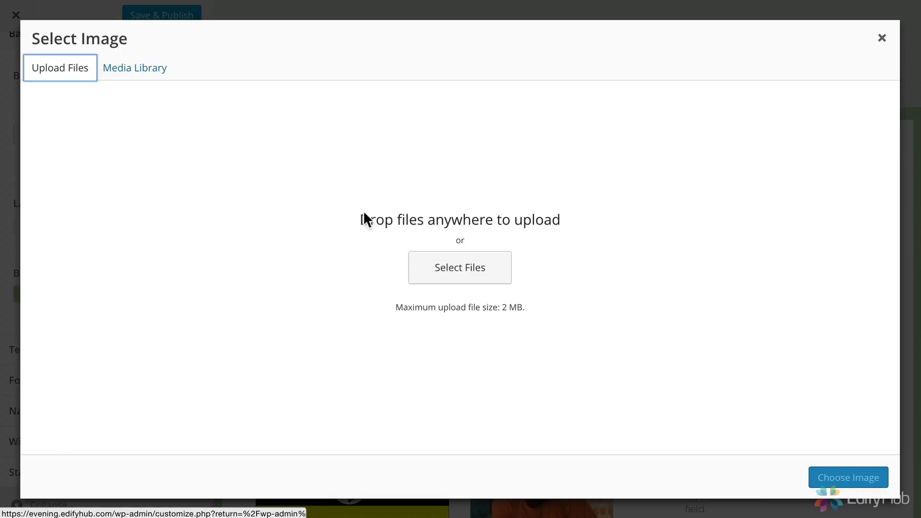
pyautogui.click(441, 272)
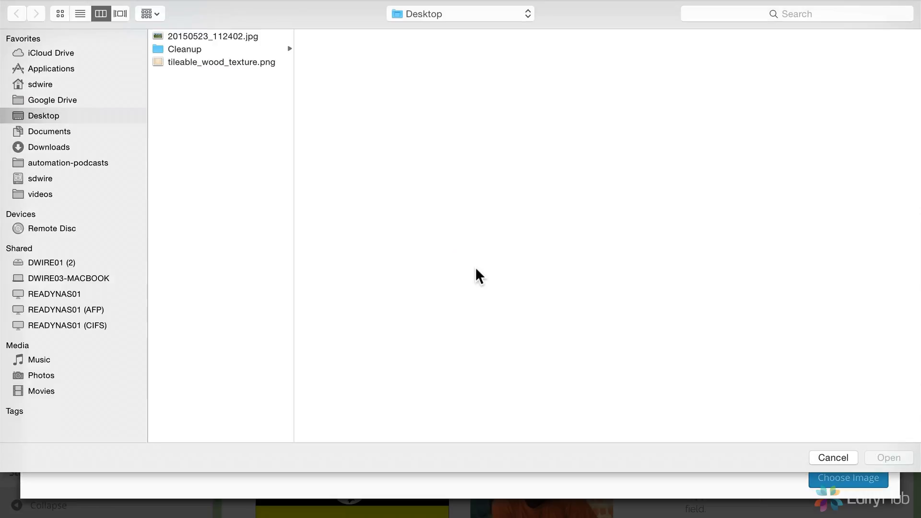
pyautogui.click(207, 72)
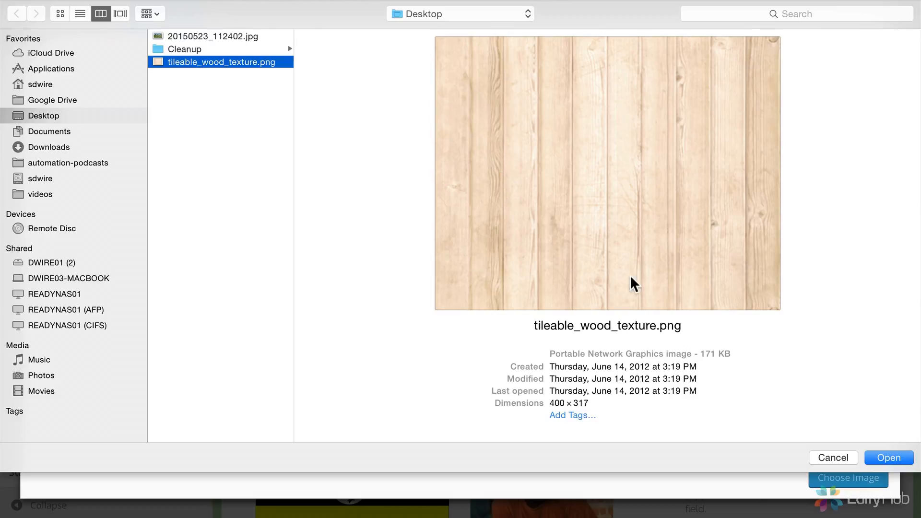
pyautogui.click(883, 457)
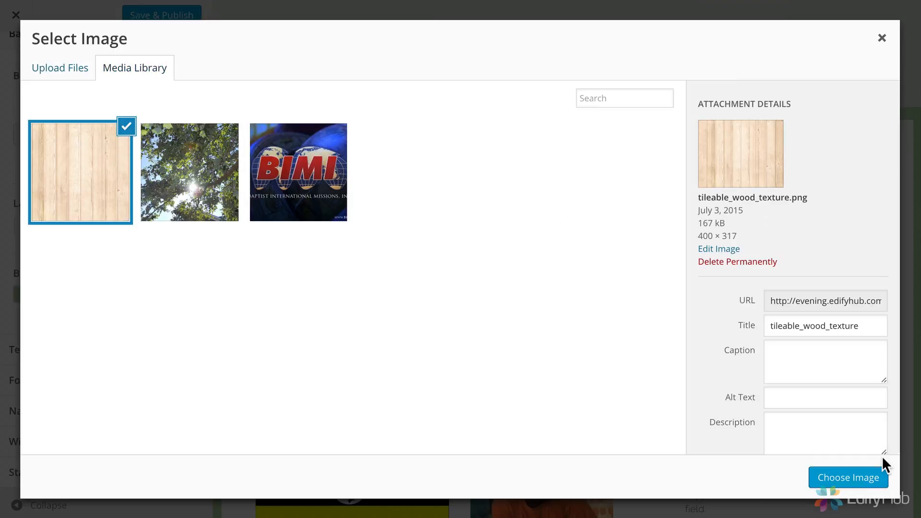
pyautogui.click(849, 478)
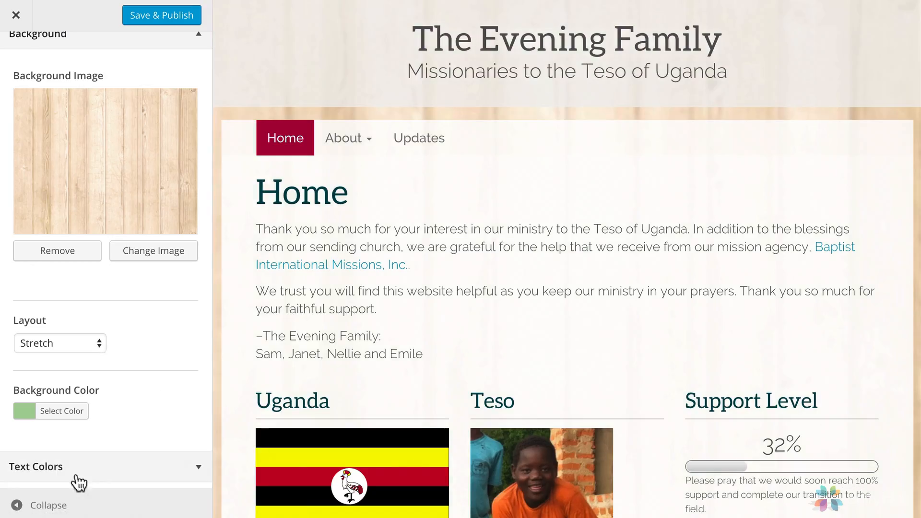
pyautogui.click(17, 506)
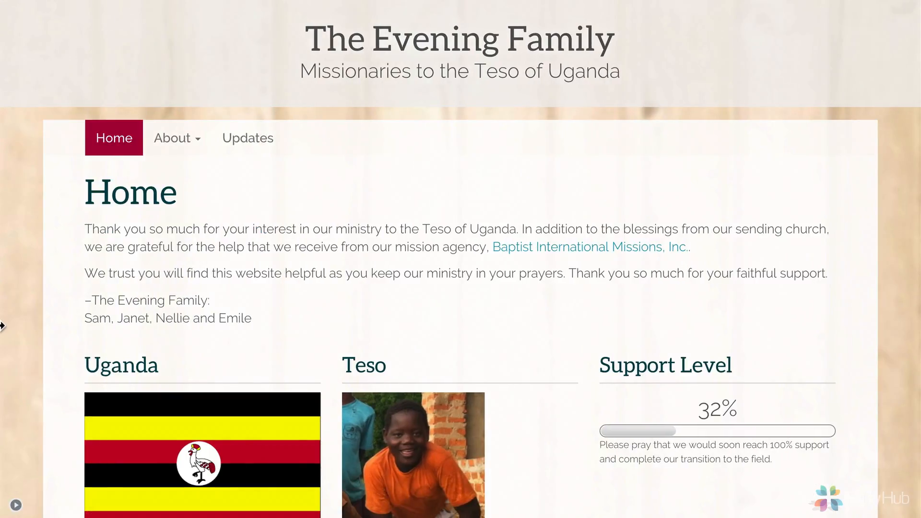
pyautogui.scroll(-9, 329, 318)
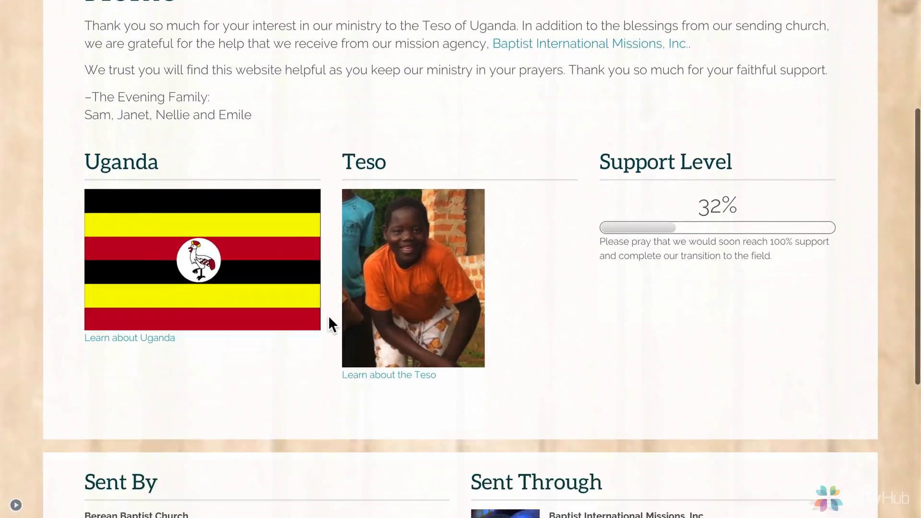
pyautogui.scroll(8, 329, 318)
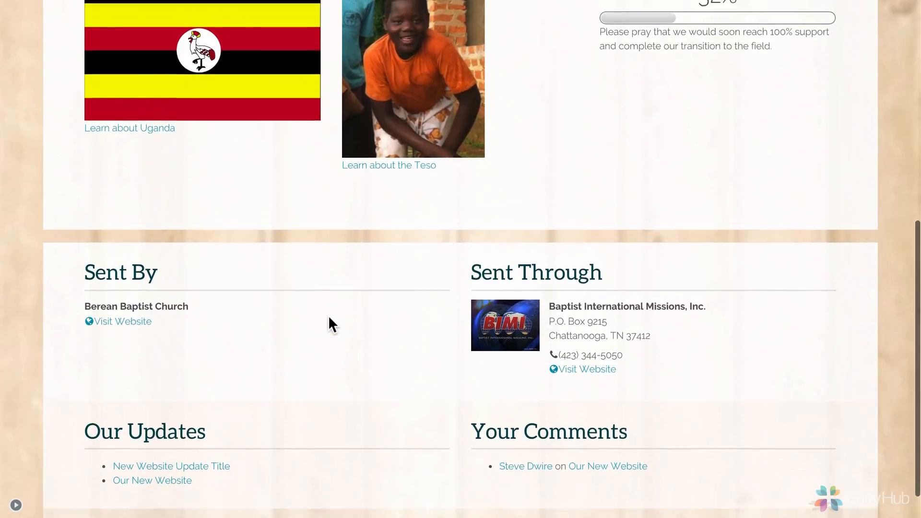
pyautogui.scroll(2, 328, 315)
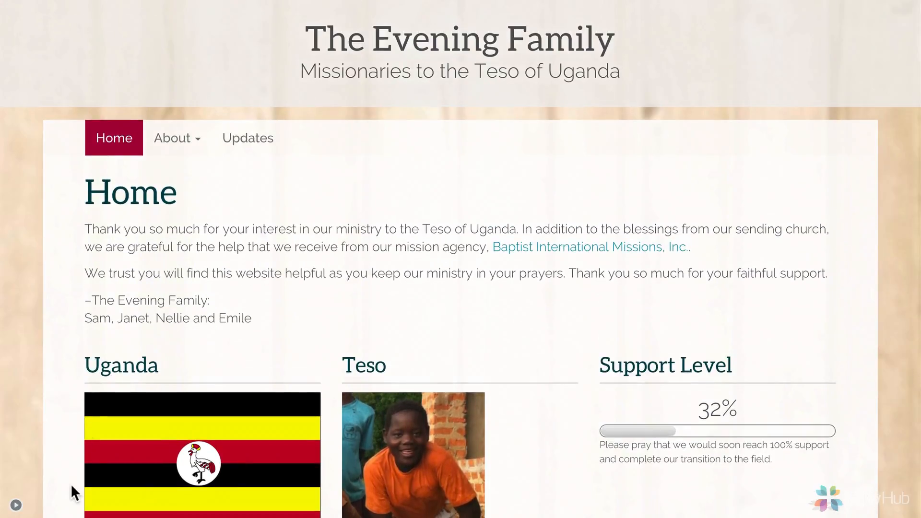
pyautogui.click(16, 506)
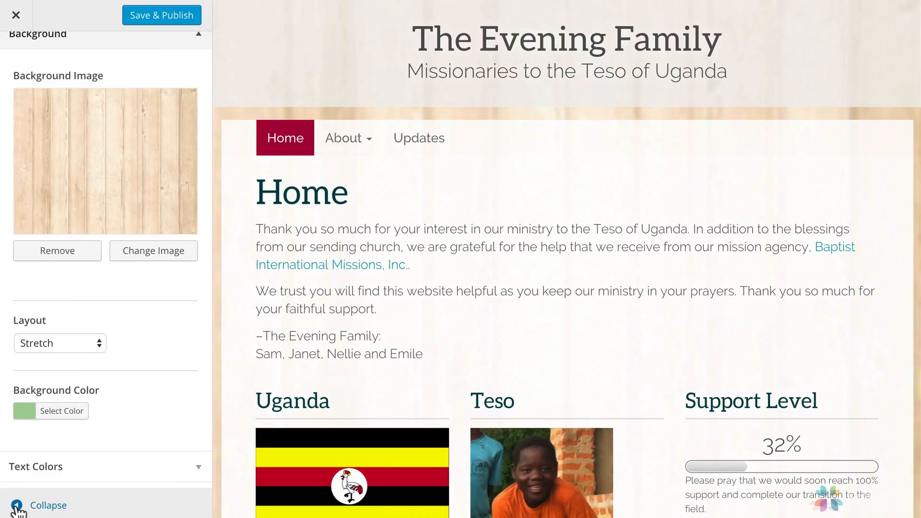
# Set the background image layout to Repeat and check the tiling on the full-width page.
pyautogui.click(57, 345)
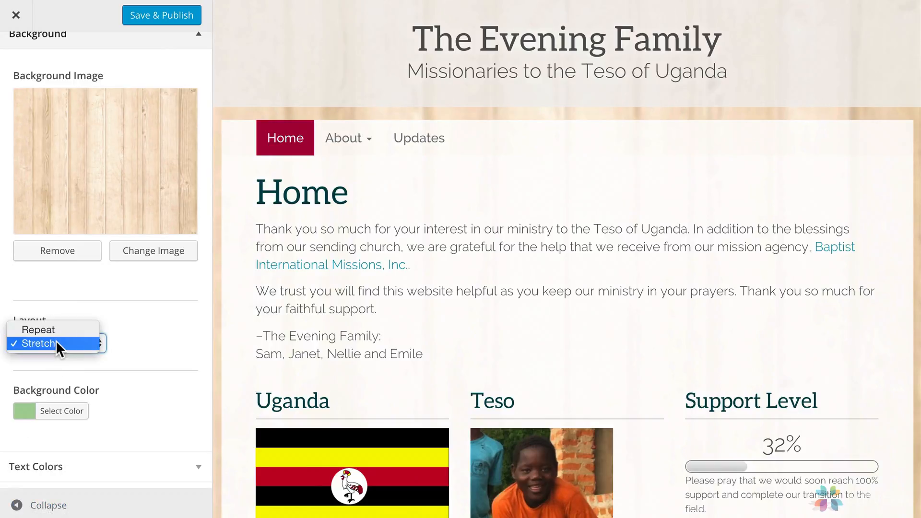
pyautogui.click(46, 329)
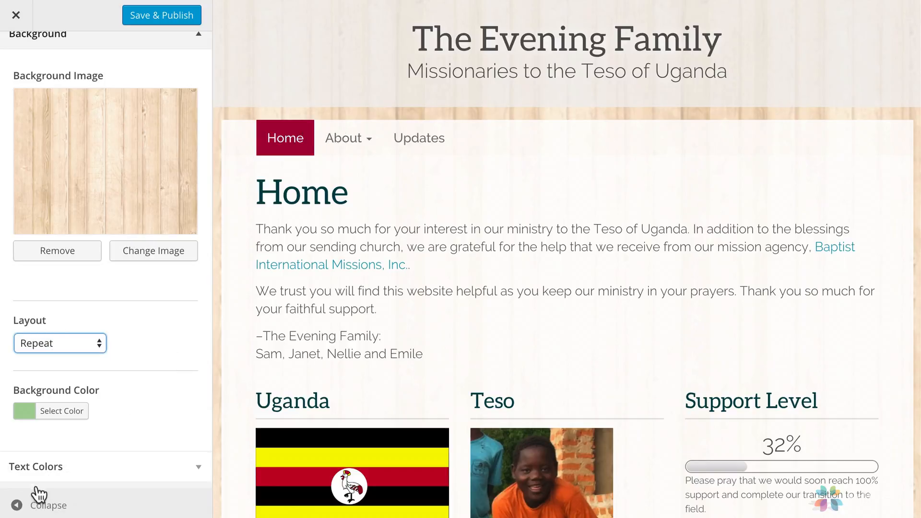
pyautogui.click(27, 504)
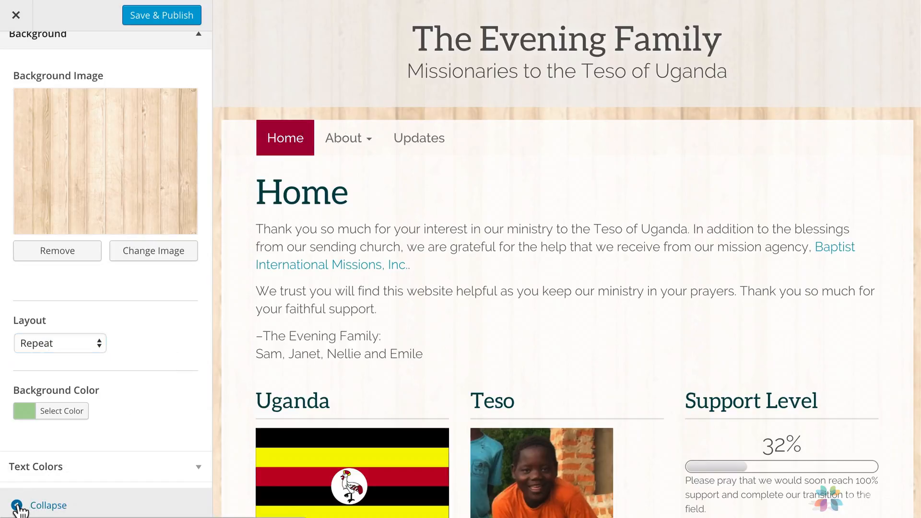
pyautogui.click(17, 507)
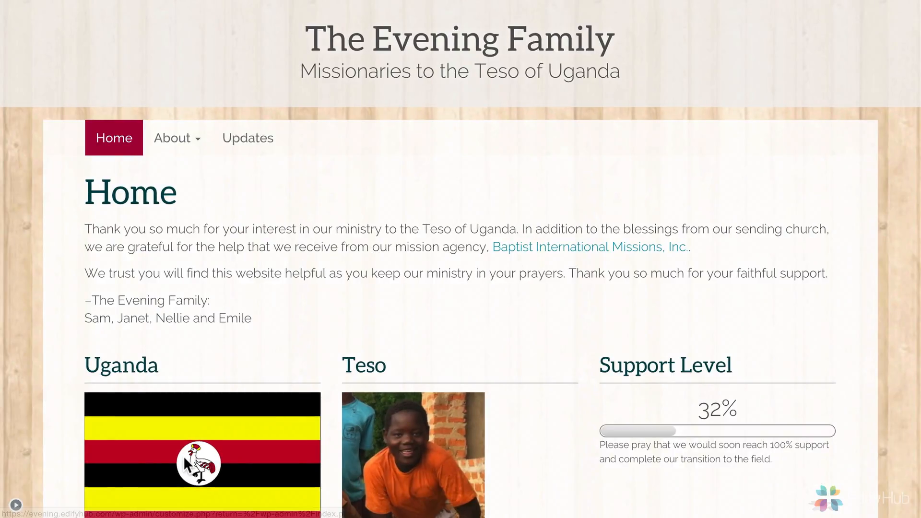
pyautogui.scroll(-3, 186, 463)
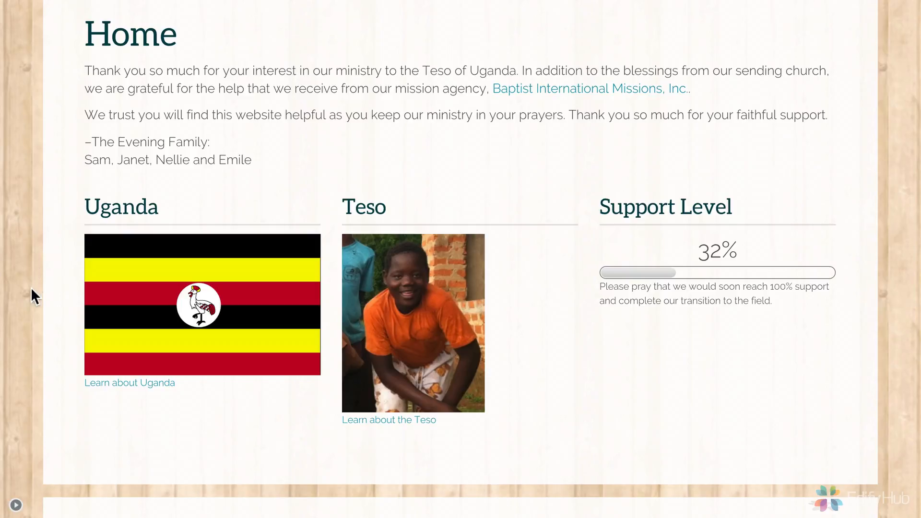
pyautogui.scroll(3, 41, 257)
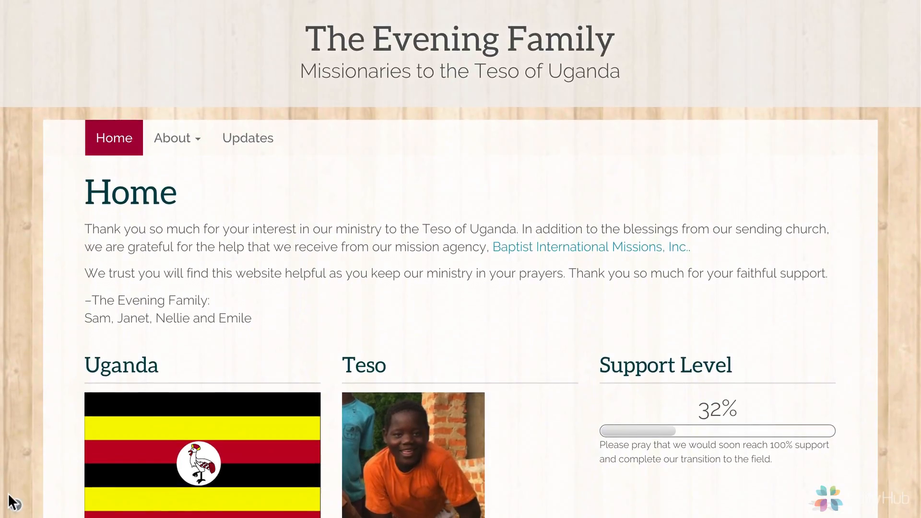
pyautogui.click(16, 507)
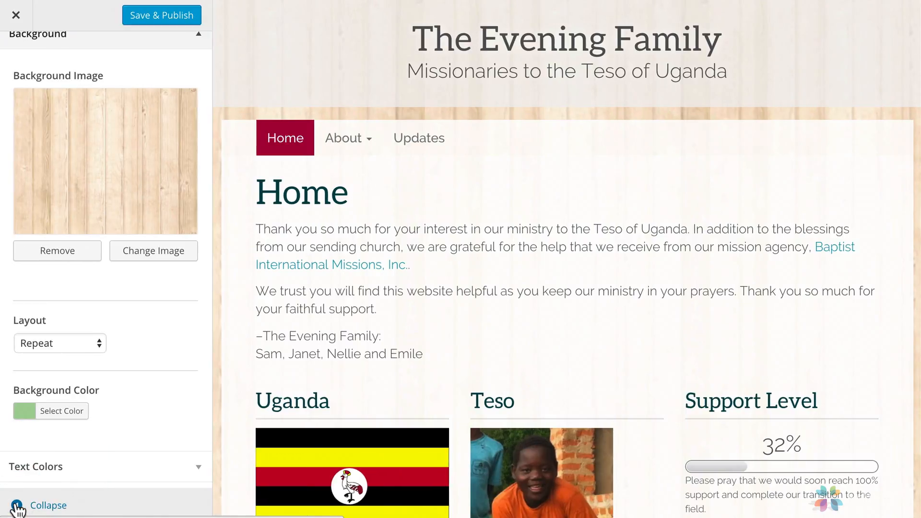
# Upload 20150523_112402.jpg from the Desktop and choose it as the new background image.
pyautogui.click(164, 259)
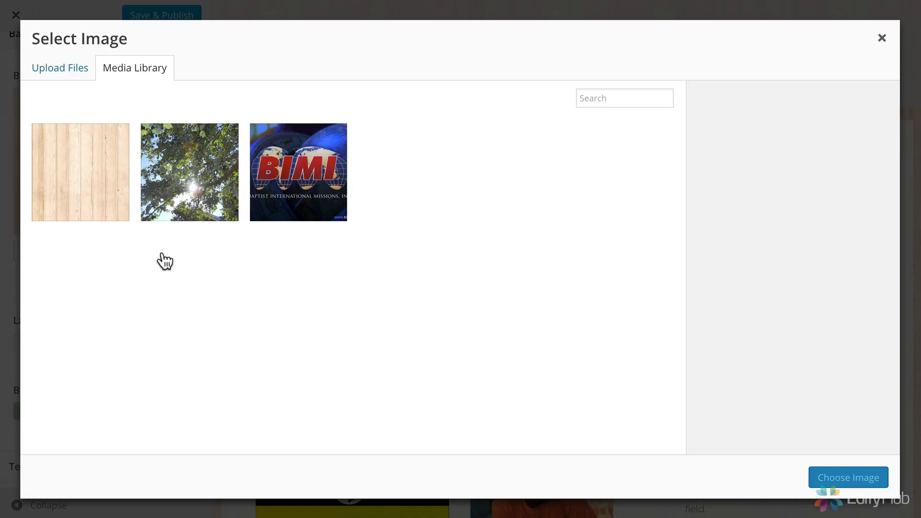
pyautogui.click(72, 69)
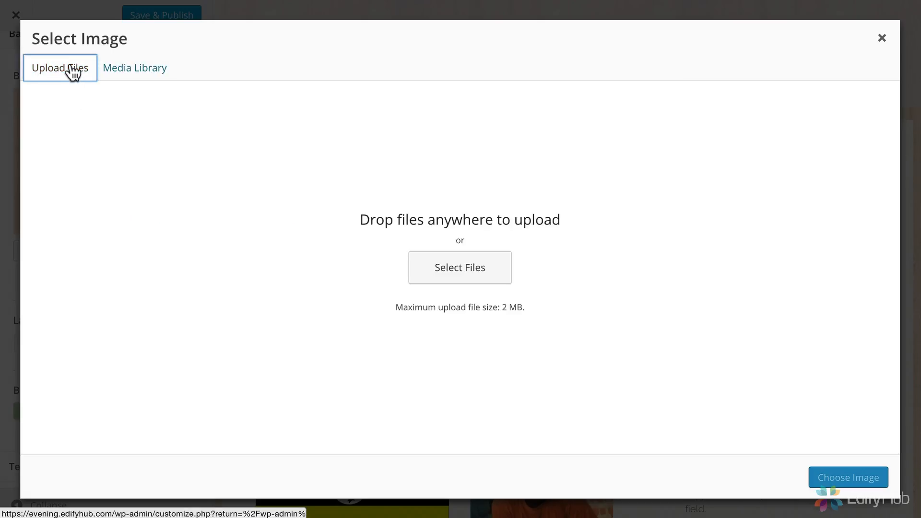
pyautogui.click(438, 276)
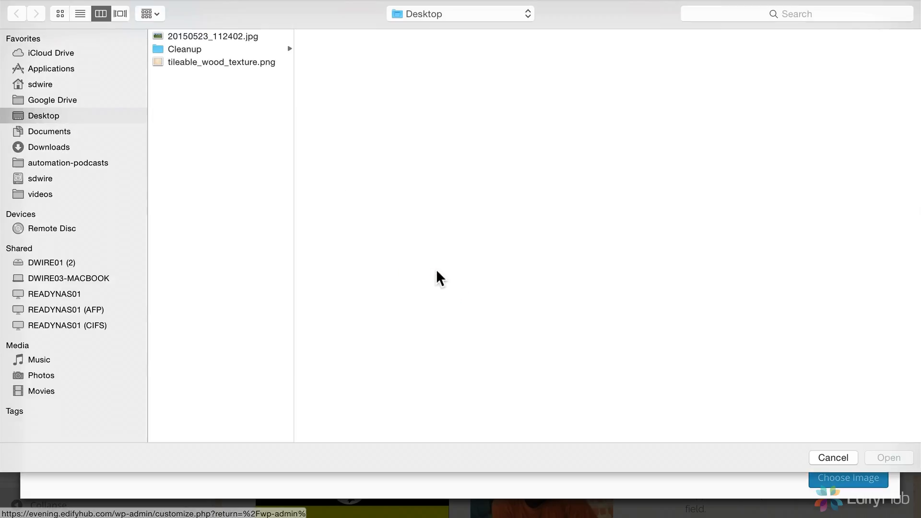
pyautogui.click(214, 37)
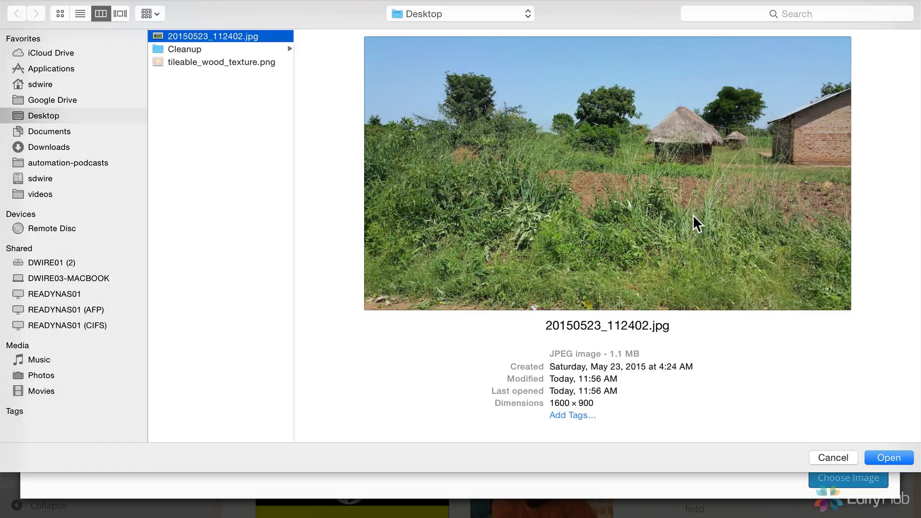
pyautogui.click(894, 458)
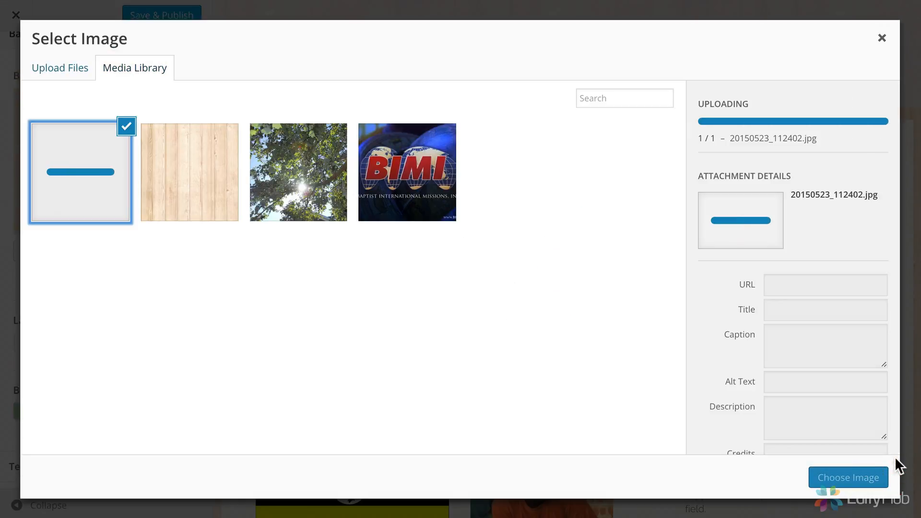
pyautogui.click(868, 480)
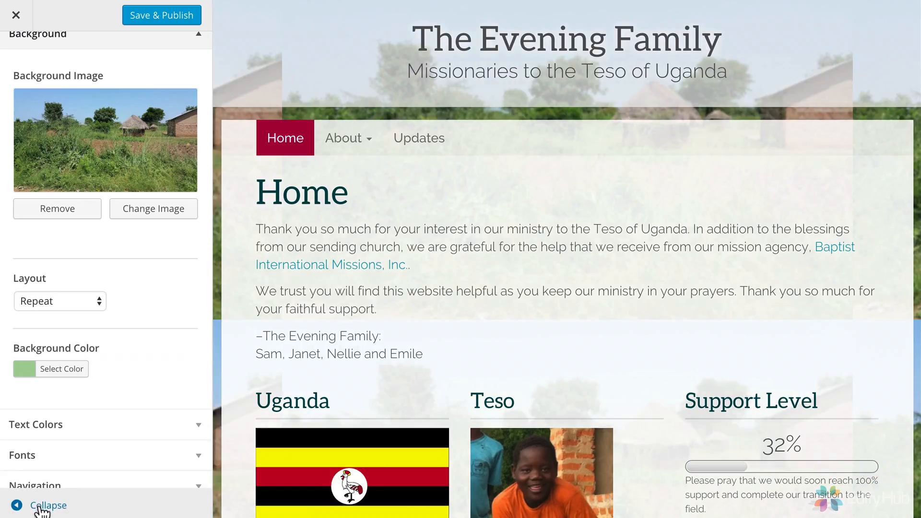
# Preview the page at full width and review how the landscape photo repeats behind the content down to the footer.
pyautogui.click(39, 506)
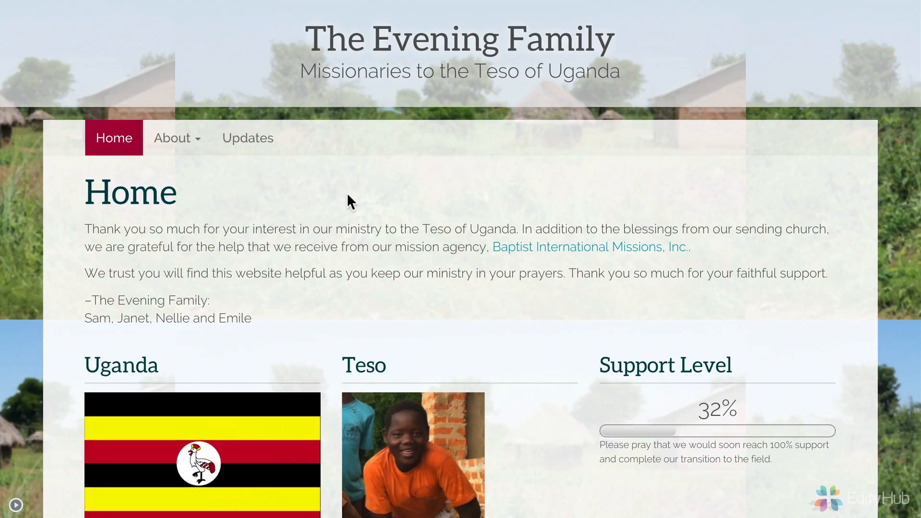
pyautogui.scroll(-5, 430, 195)
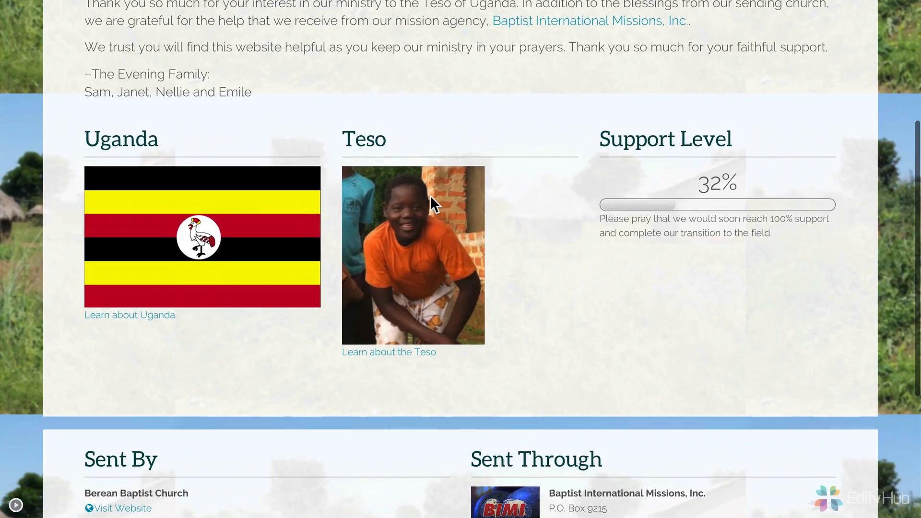
pyautogui.scroll(-4, 431, 196)
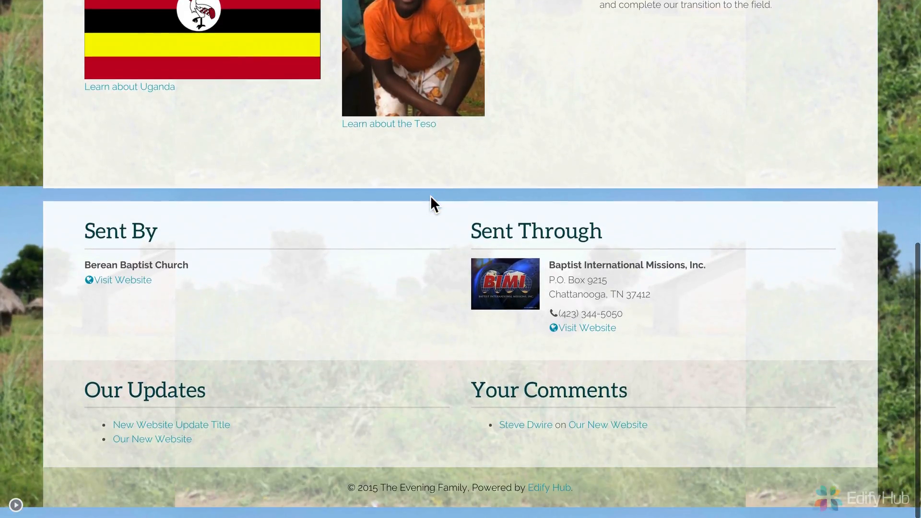
pyautogui.scroll(9, 430, 195)
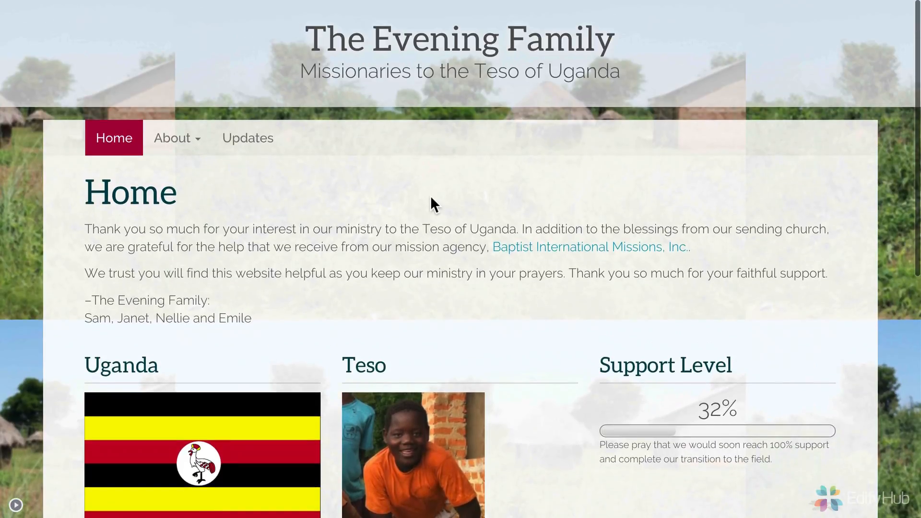
# Return to the background settings and set the background image layout to Stretch.
pyautogui.click(15, 506)
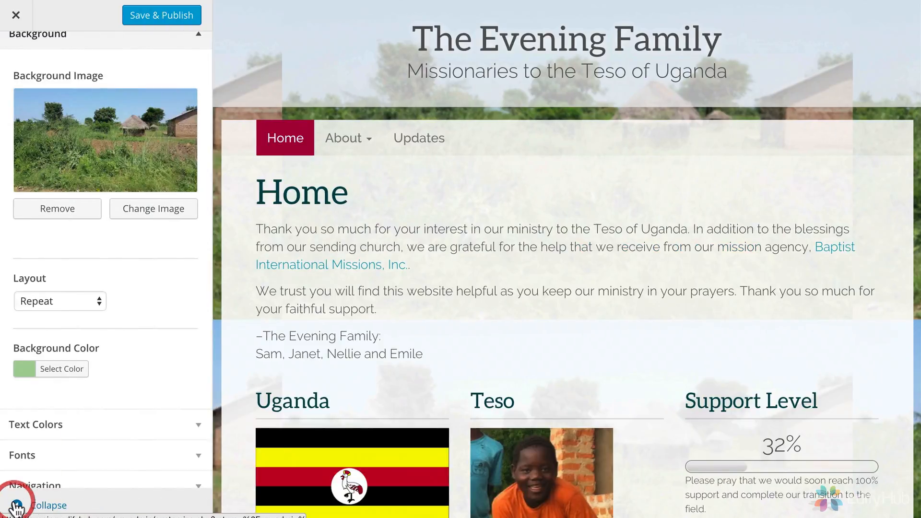
pyautogui.click(57, 297)
pyautogui.click(45, 309)
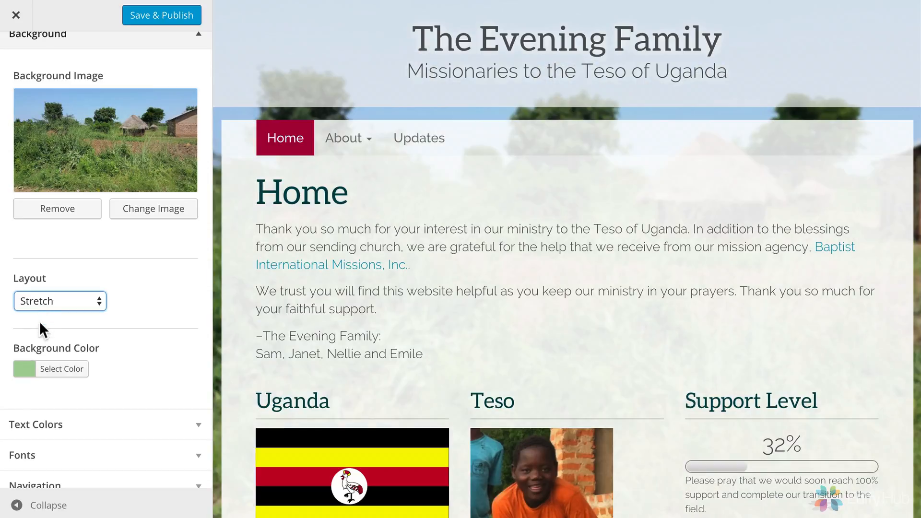
# Examine the full-width page from header to lower sections to see how the stretched background photo behaves behind the content.
pyautogui.click(18, 506)
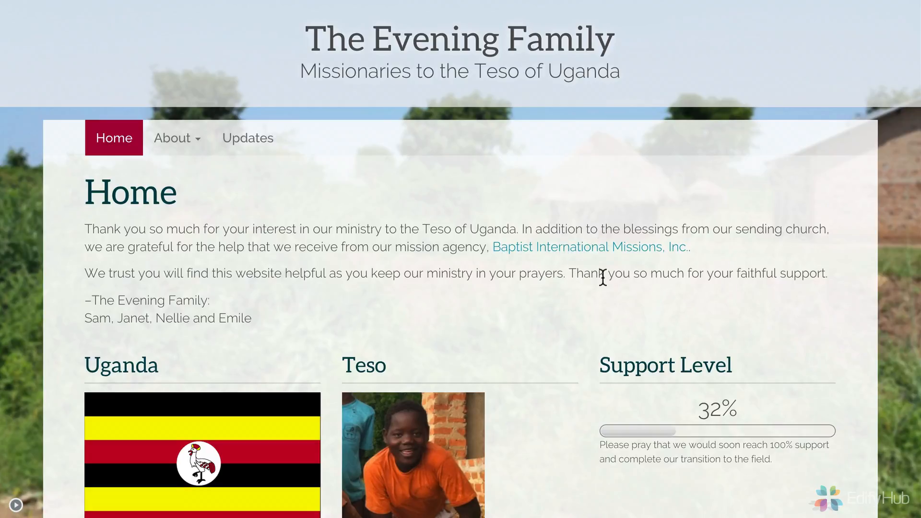
pyautogui.scroll(-2, 602, 278)
pyautogui.scroll(-4, 602, 278)
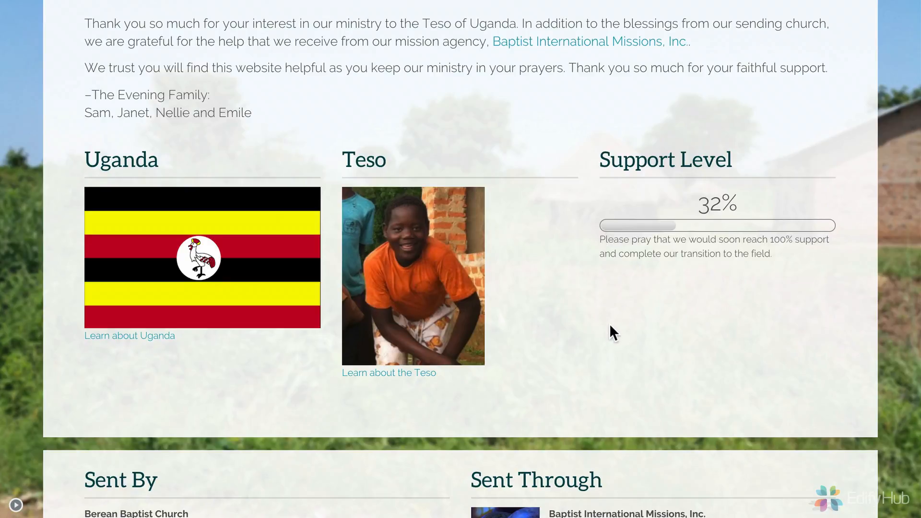
pyautogui.scroll(4, 606, 340)
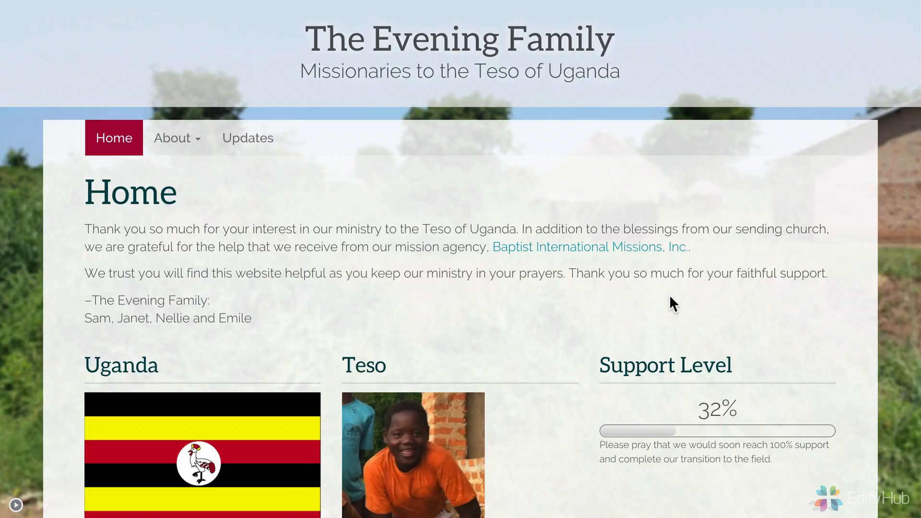
pyautogui.scroll(-3, 669, 295)
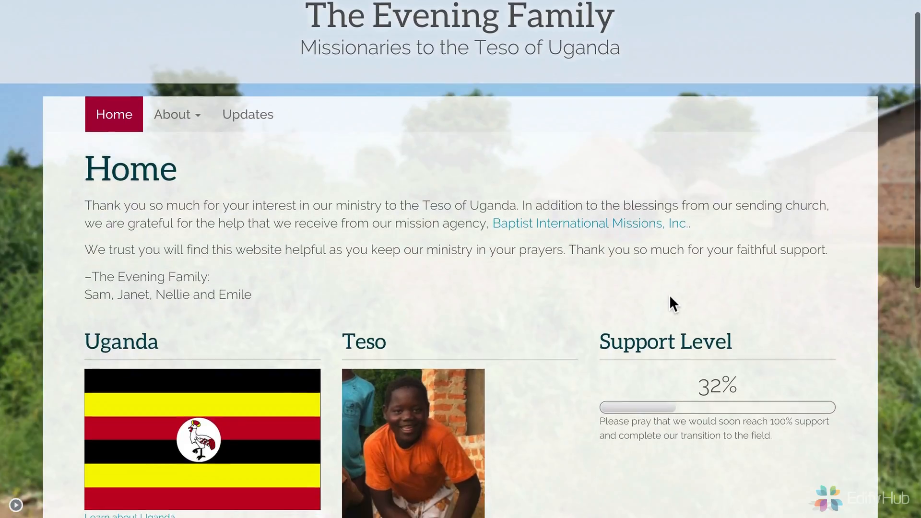
pyautogui.scroll(-3, 670, 298)
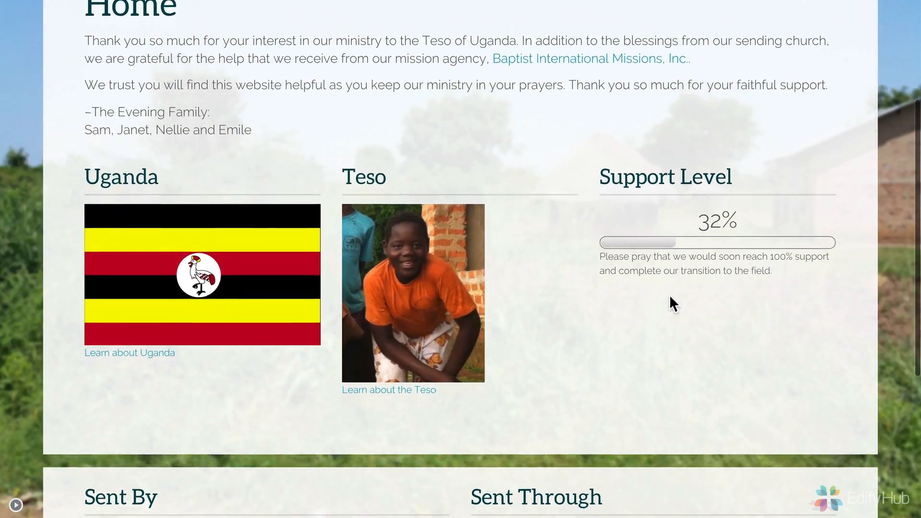
pyautogui.scroll(-2, 669, 294)
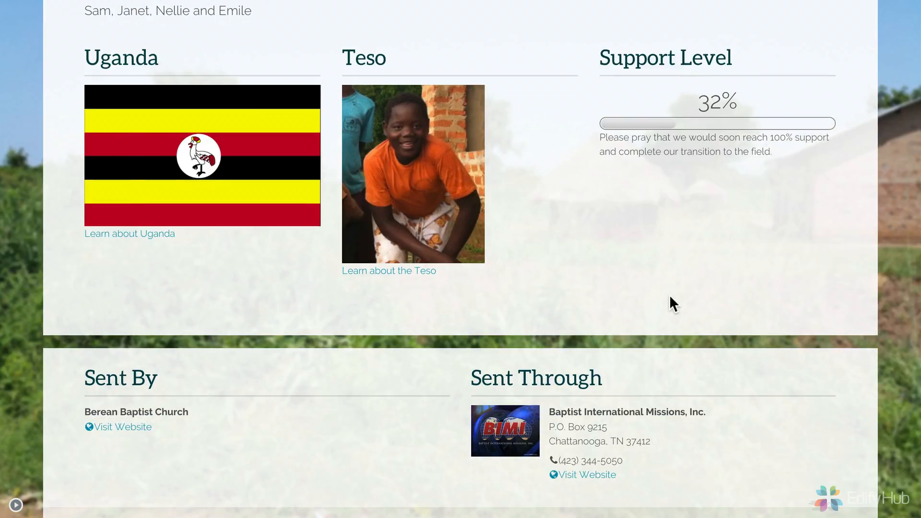
pyautogui.scroll(-2, 669, 303)
pyautogui.scroll(1, 669, 304)
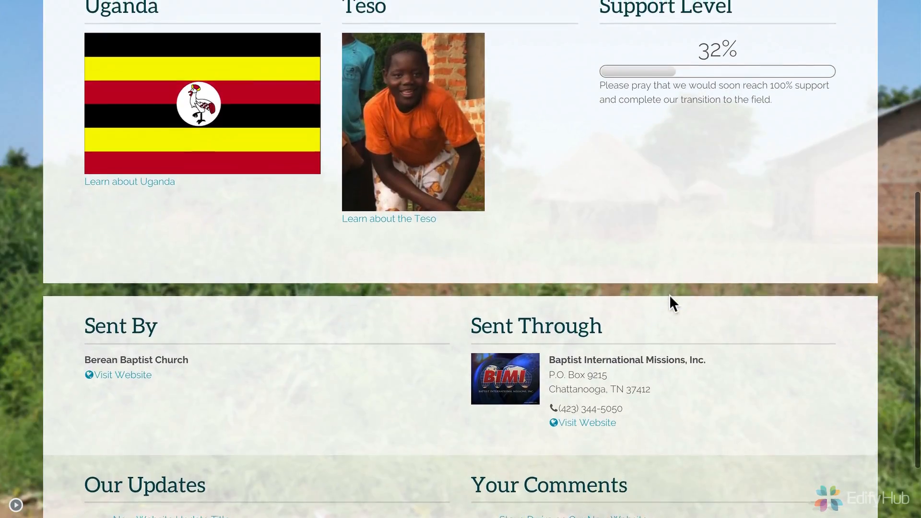
pyautogui.scroll(7, 671, 298)
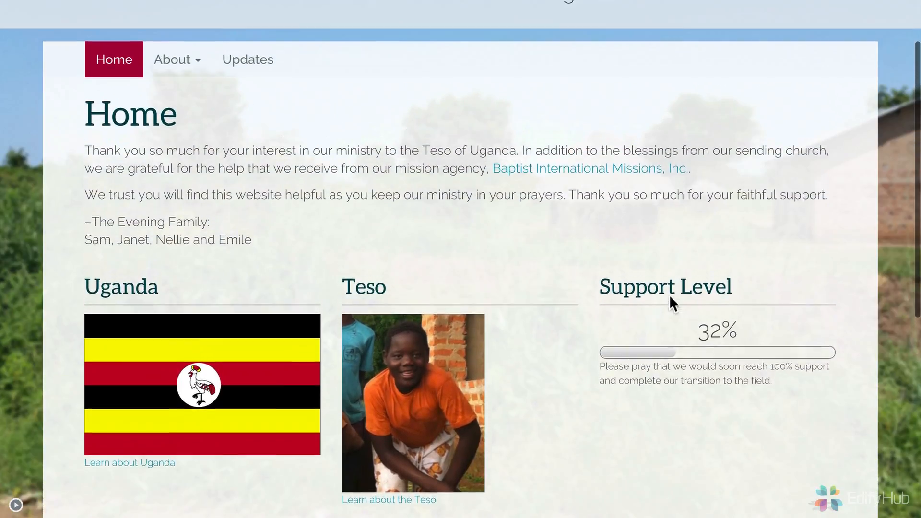